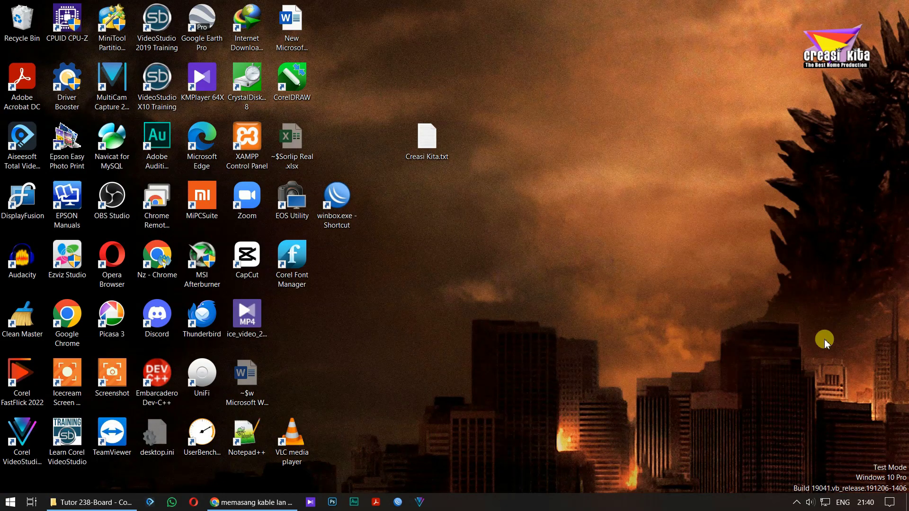
# Open the list of network adapters from the Ethernet page of the Network & Internet settings
pyautogui.rightClick(826, 503)
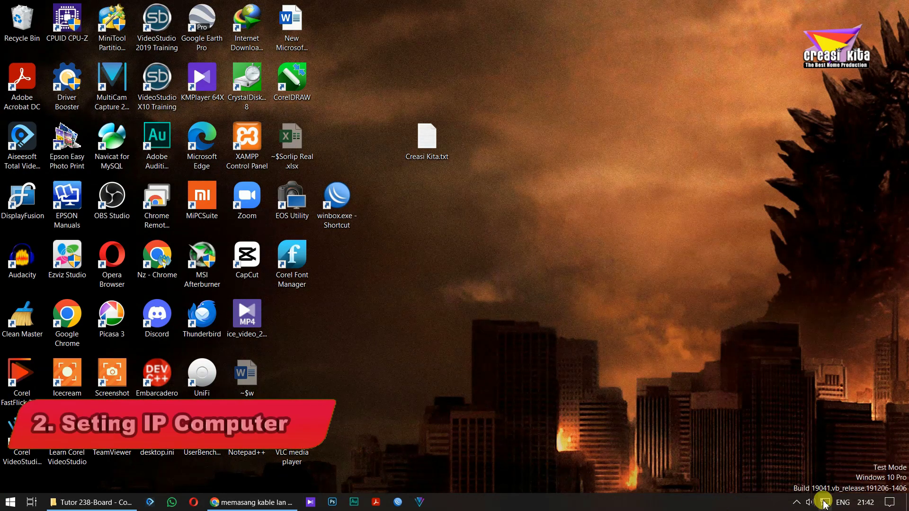
pyautogui.rightClick(824, 503)
pyautogui.click(833, 487)
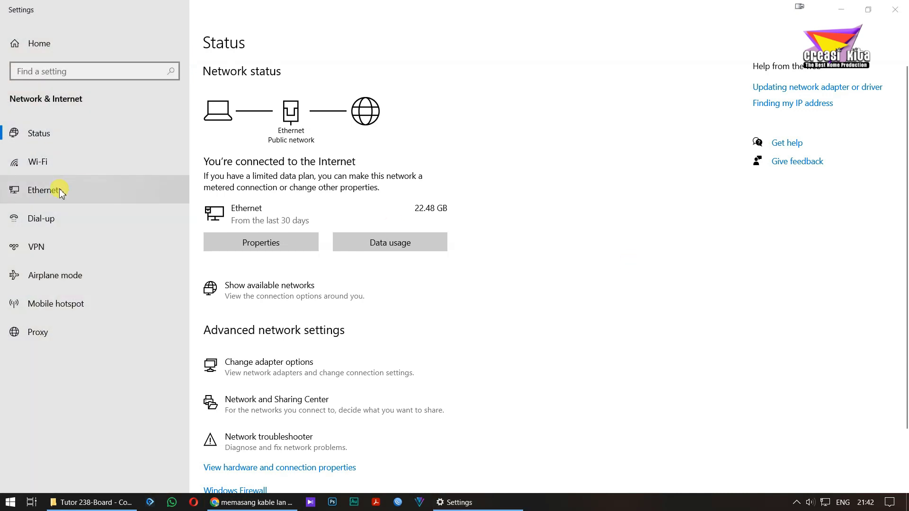
pyautogui.click(61, 193)
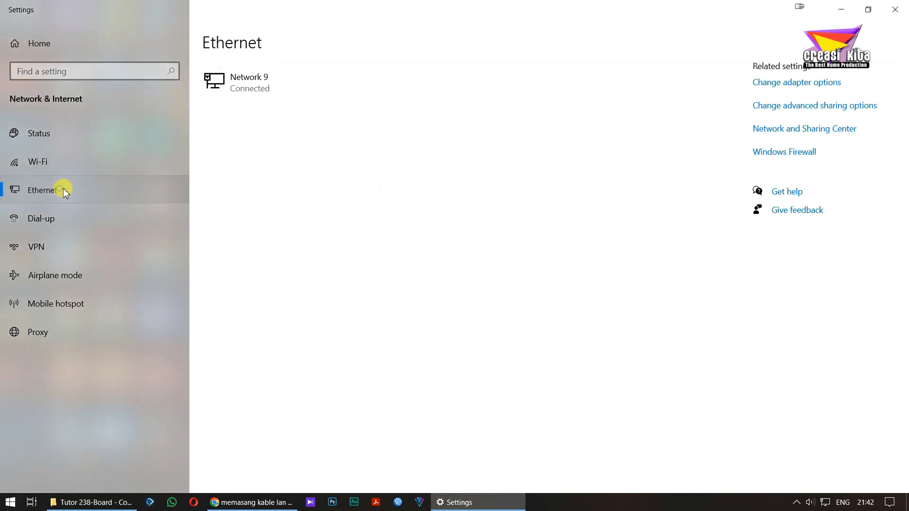
pyautogui.click(815, 109)
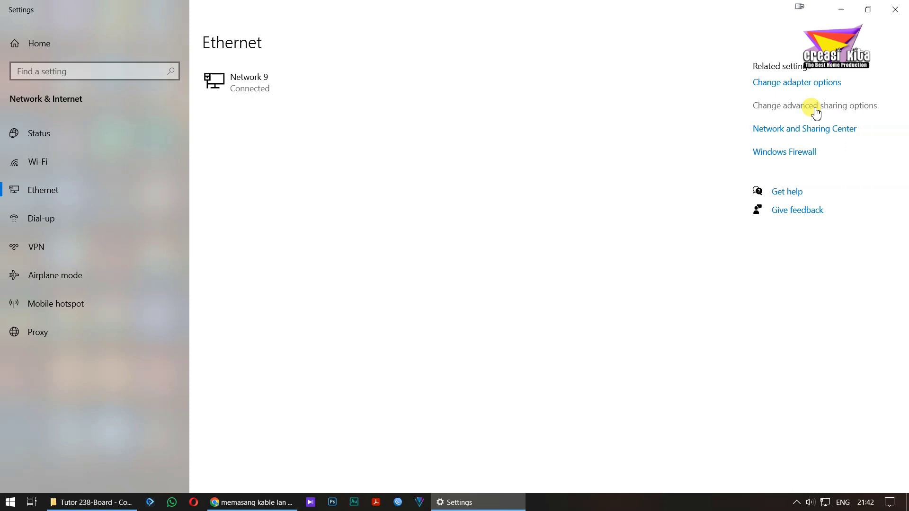
pyautogui.click(815, 86)
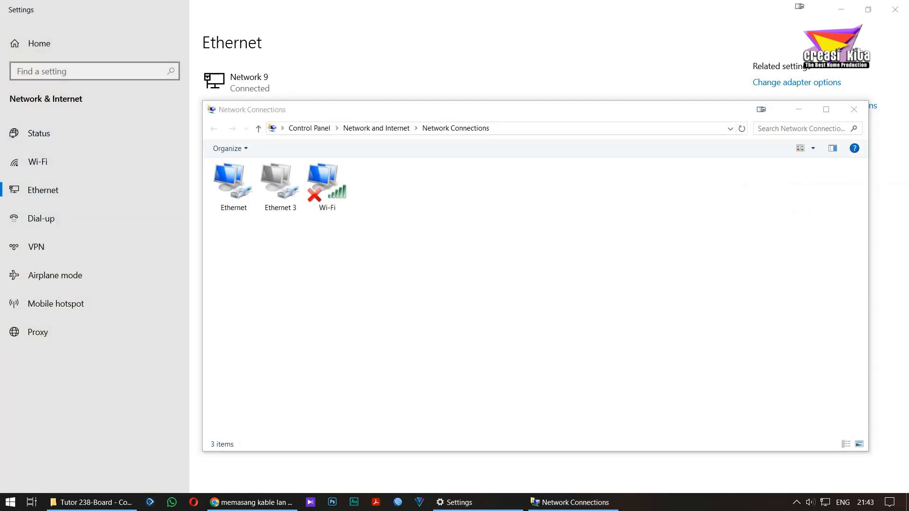
# Open the Internet Protocol Version 4 (TCP/IPv4) properties of the Ethernet adapter
pyautogui.click(226, 188)
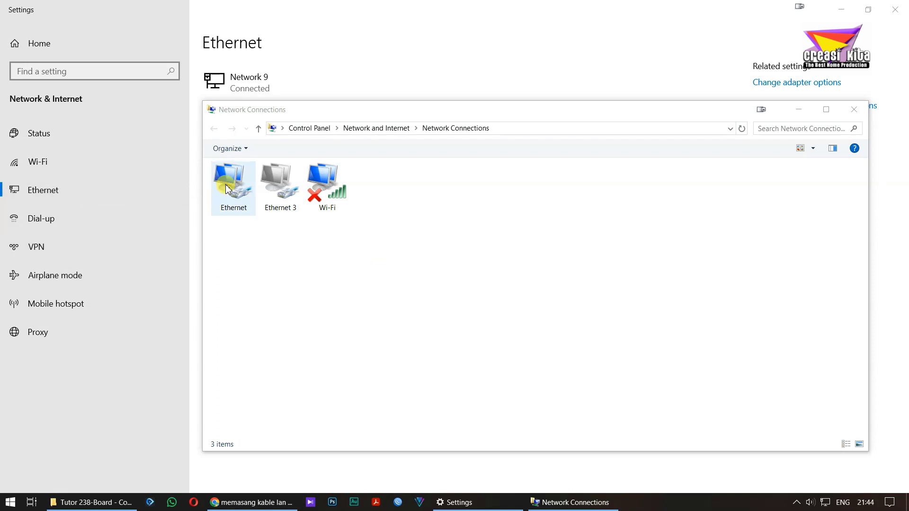
pyautogui.rightClick(238, 179)
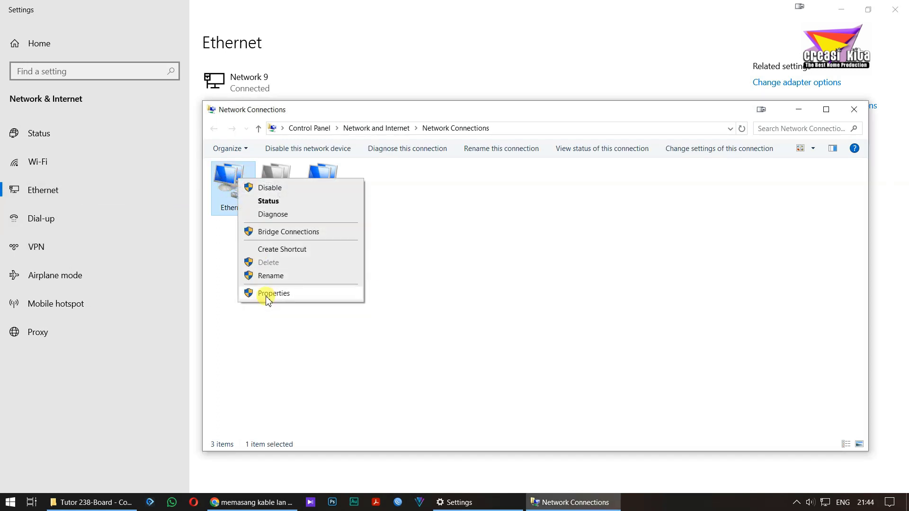
pyautogui.click(268, 295)
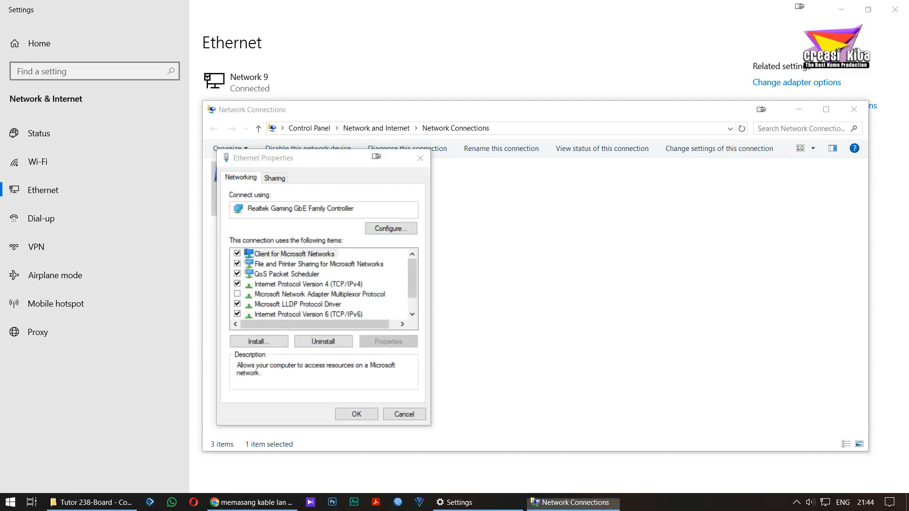
pyautogui.click(327, 285)
pyautogui.click(310, 265)
pyautogui.click(311, 285)
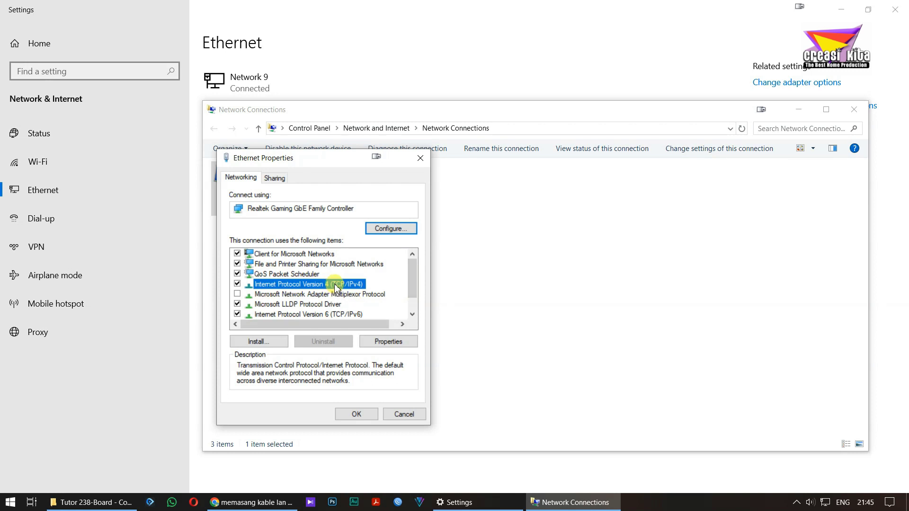
pyautogui.click(391, 341)
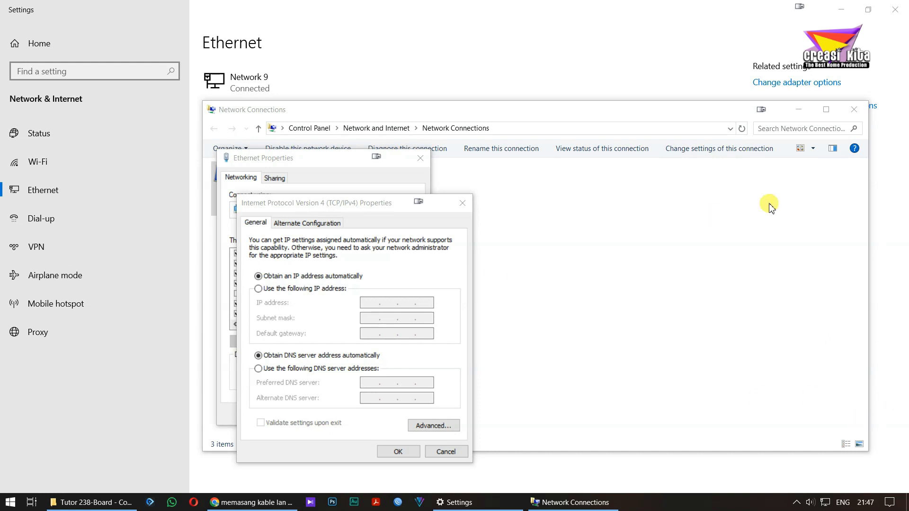
# Switch to a manual IP configuration with address 192.168.1.2 and subnet mask 255.255.255.0
pyautogui.click(259, 288)
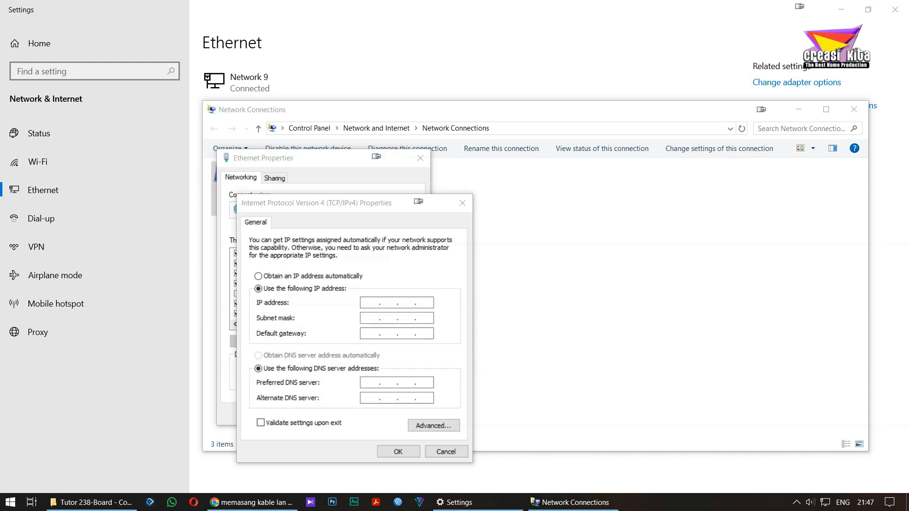
pyautogui.click(374, 302)
pyautogui.write('192 . ')
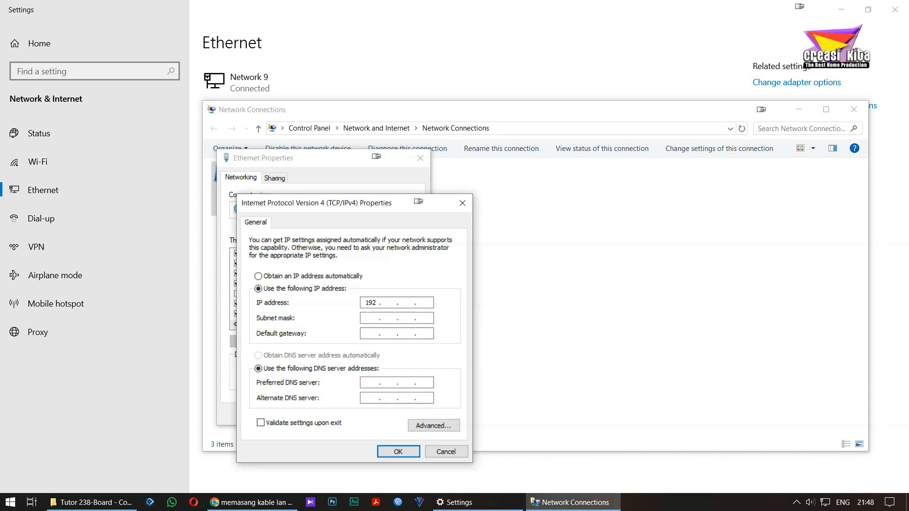
pyautogui.write('168 . 1 . 2')
pyautogui.click(366, 317)
pyautogui.click(419, 318)
# Set the default gateway to 192.168.1.1 and the preferred DNS server to 8.8.8.8, and accept the IPv4 settings
pyautogui.click(372, 334)
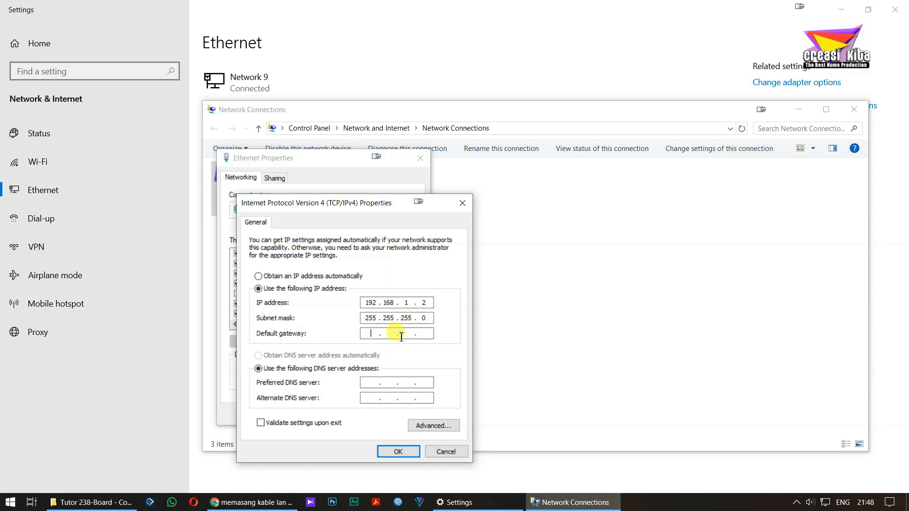
pyautogui.write('192 . 168 . 1 . 1')
pyautogui.click(367, 384)
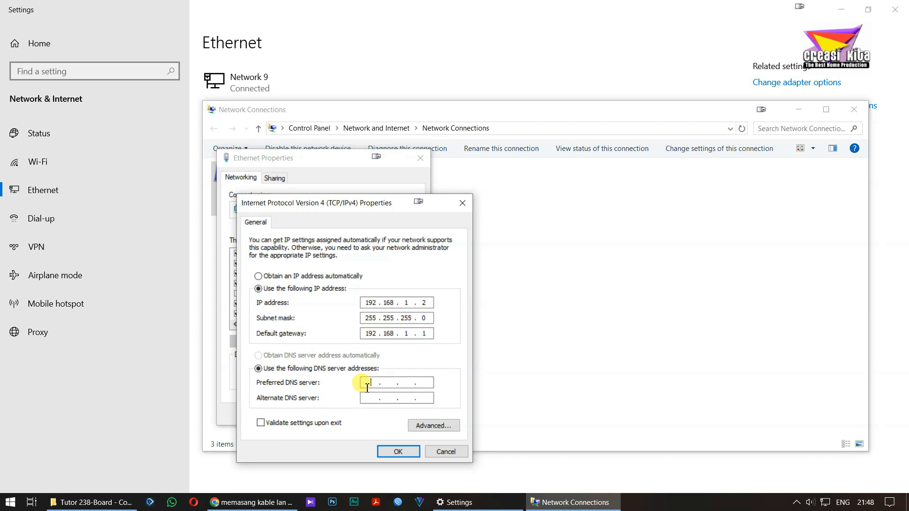
pyautogui.write('8 . 8 ')
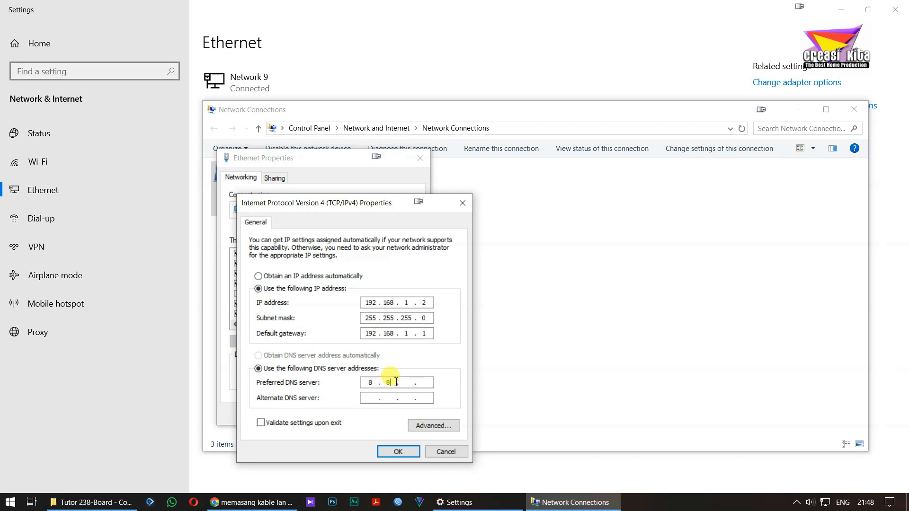
pyautogui.write('. 8 . 8')
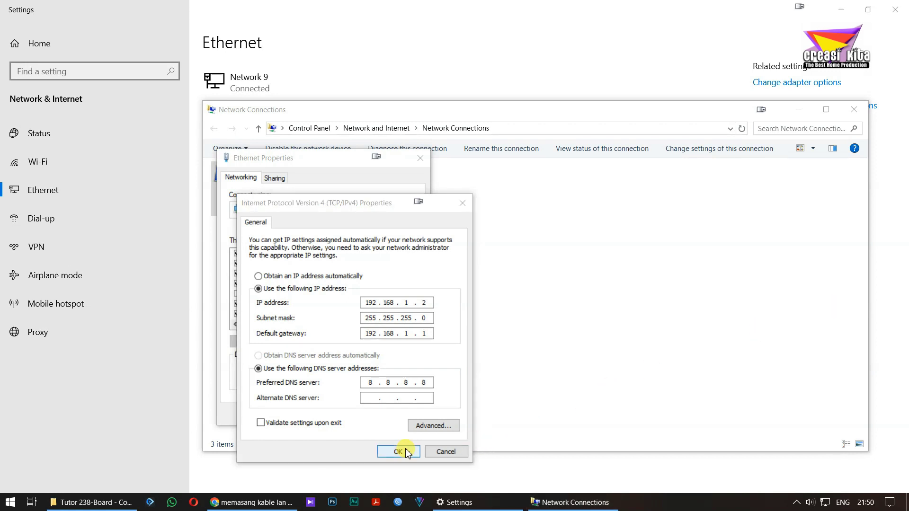
pyautogui.click(398, 451)
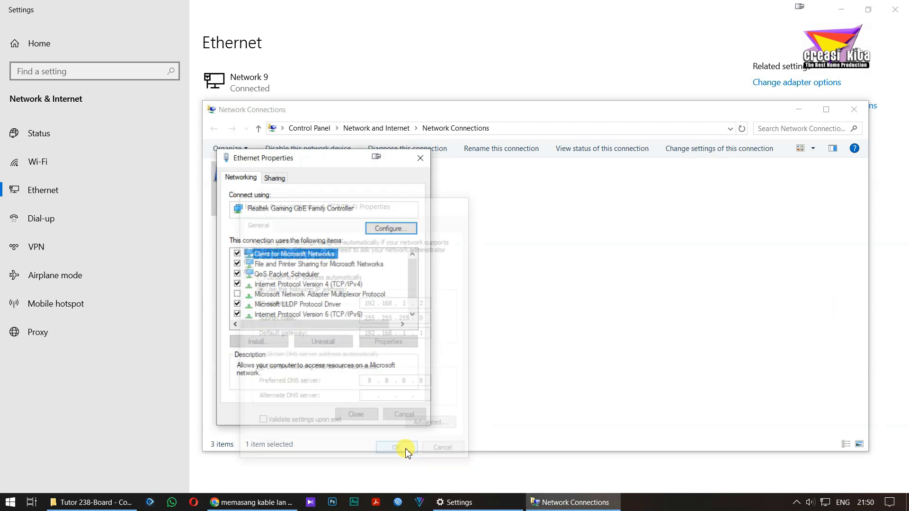
pyautogui.click(308, 254)
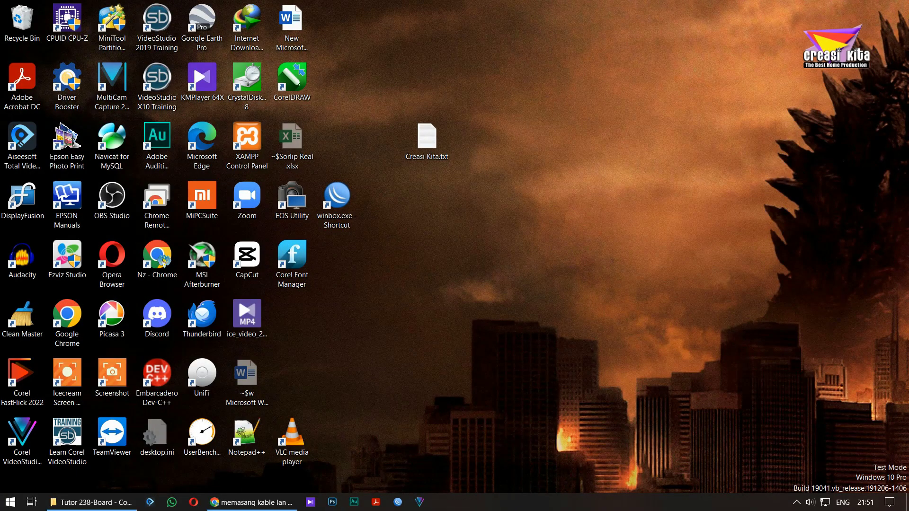
# From the network settings, open the Ethernet adapter's status and bring up its TCP/IPv4 properties for the second computer
pyautogui.rightClick(825, 503)
pyautogui.click(820, 485)
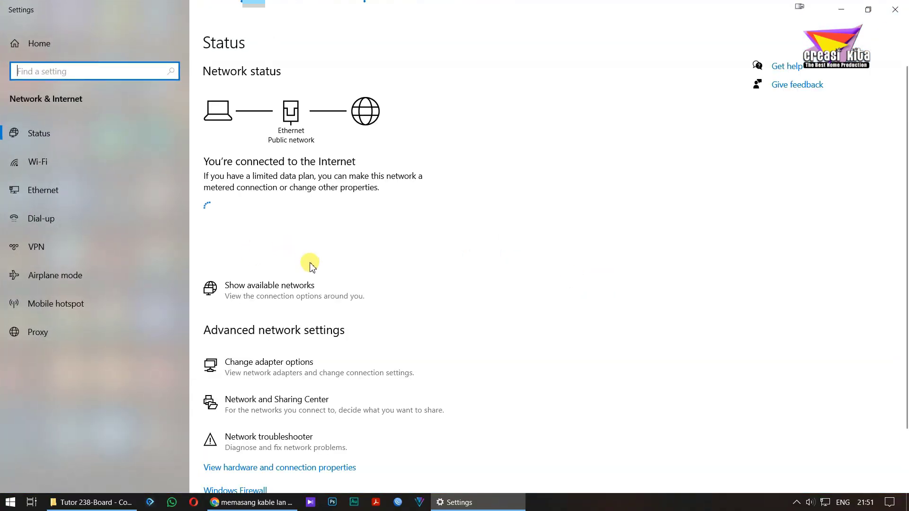
pyautogui.click(45, 192)
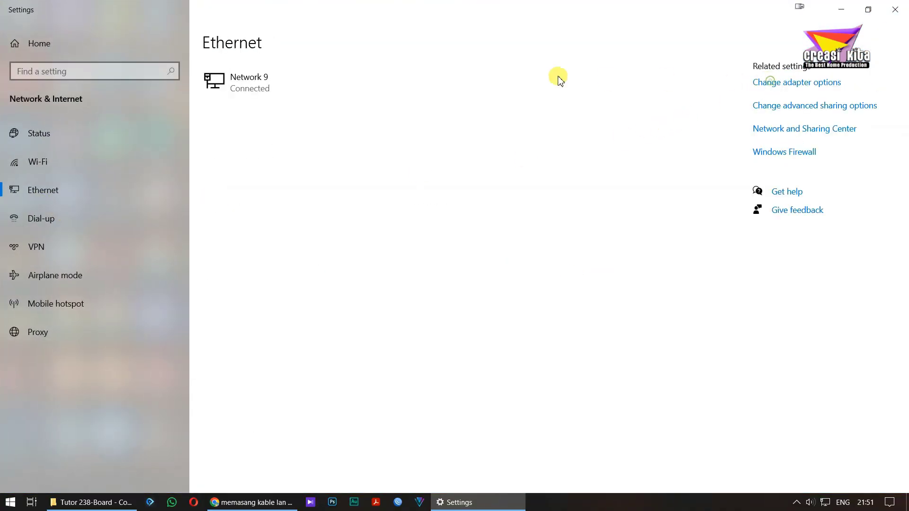
pyautogui.doubleClick(234, 185)
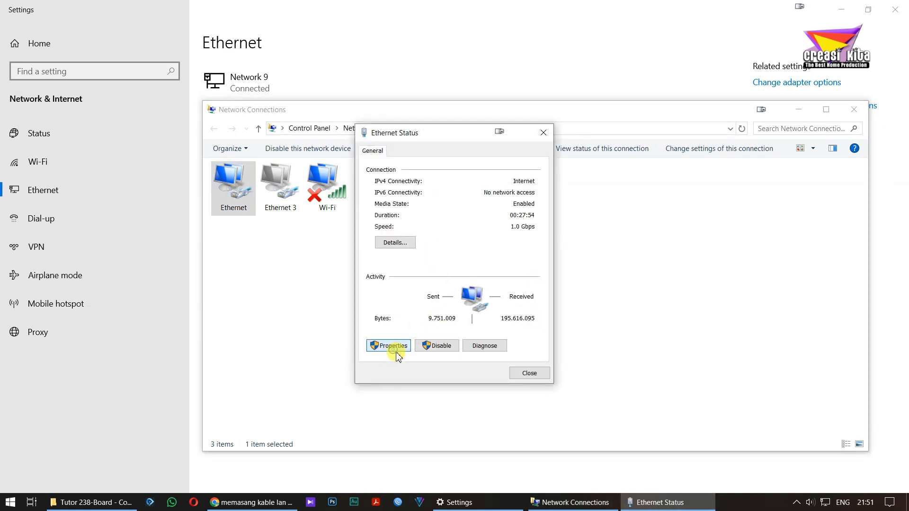
pyautogui.click(392, 352)
pyautogui.click(456, 268)
pyautogui.click(536, 325)
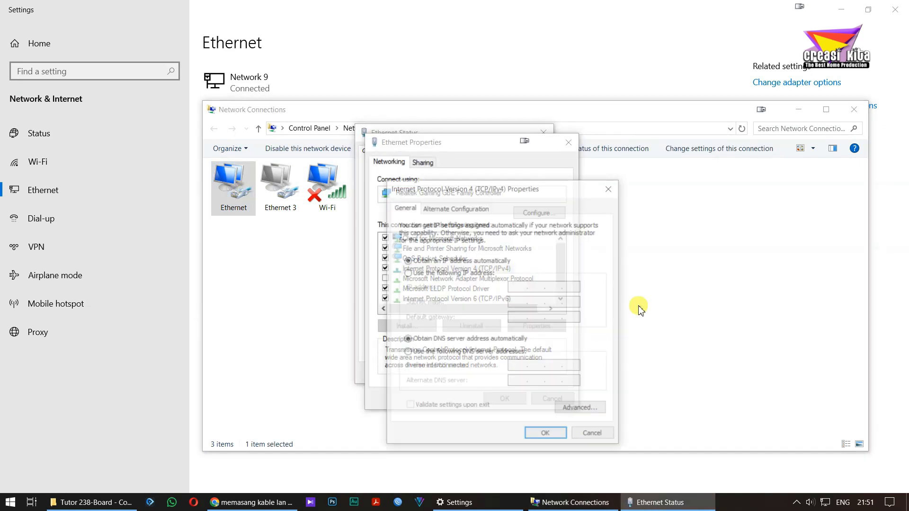
# Assign the manual IP address 192.168.1.3 with subnet mask 255.255.255.0
pyautogui.click(447, 273)
pyautogui.click(514, 287)
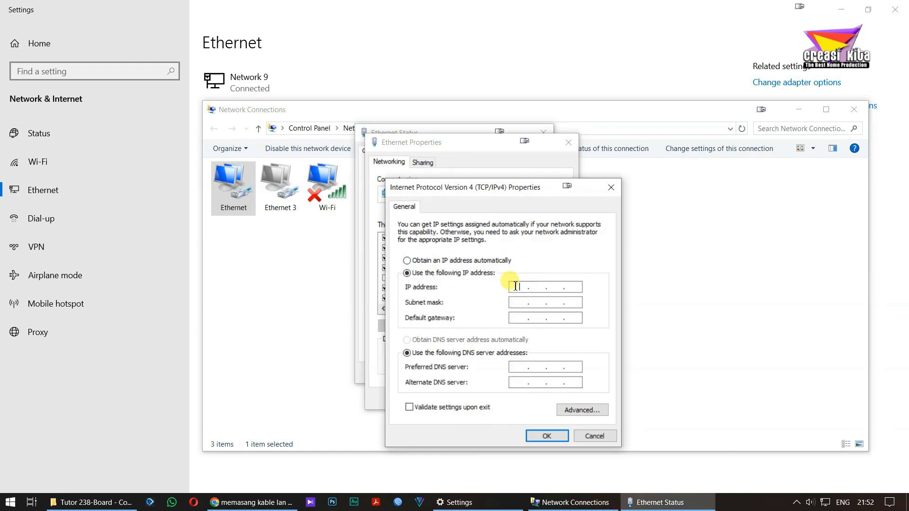
pyautogui.write('192 . 1')
pyautogui.write('68 . ')
pyautogui.write('1')
pyautogui.press('Tab')
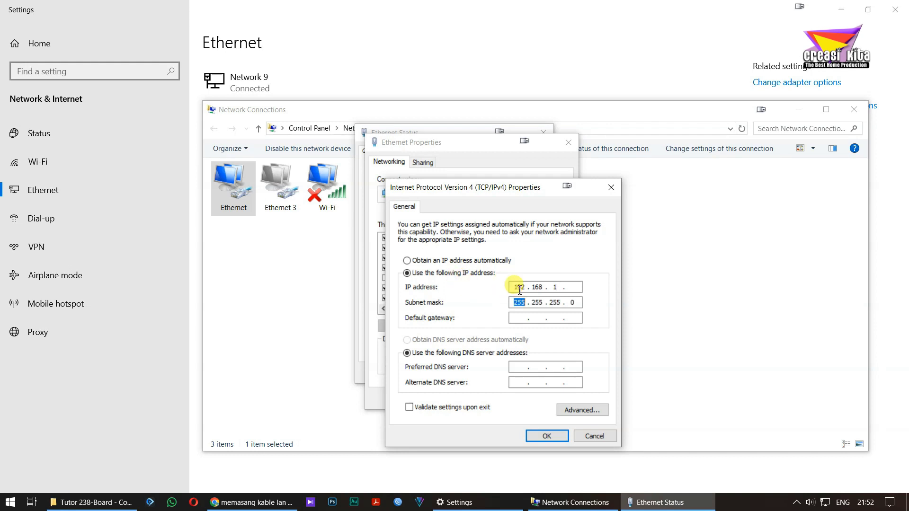
pyautogui.click(578, 290)
pyautogui.write('3')
# Enter default gateway 192.168.1.1 and preferred DNS server 8.8.8.8, then apply the settings and close the Ethernet properties
pyautogui.click(520, 318)
pyautogui.write('192 . 168 . 1 . 1')
pyautogui.click(516, 367)
pyautogui.write('8.8.8.8')
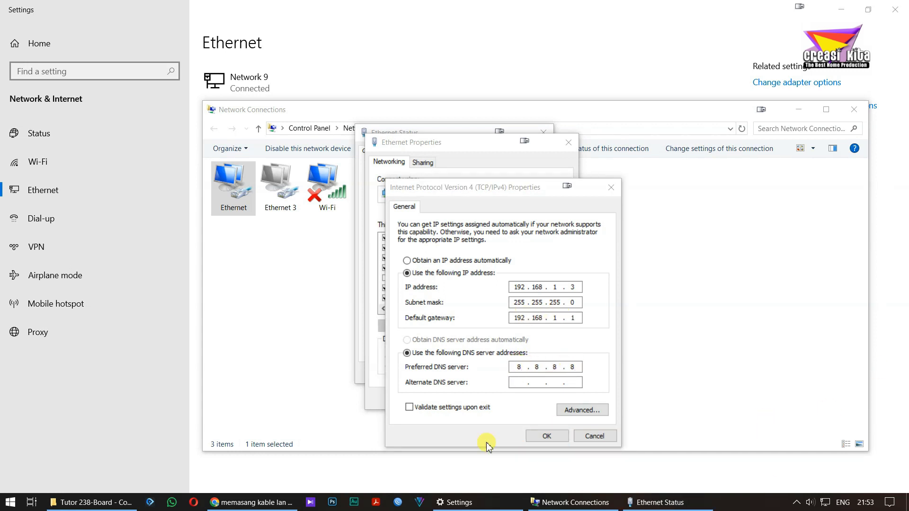
pyautogui.click(544, 435)
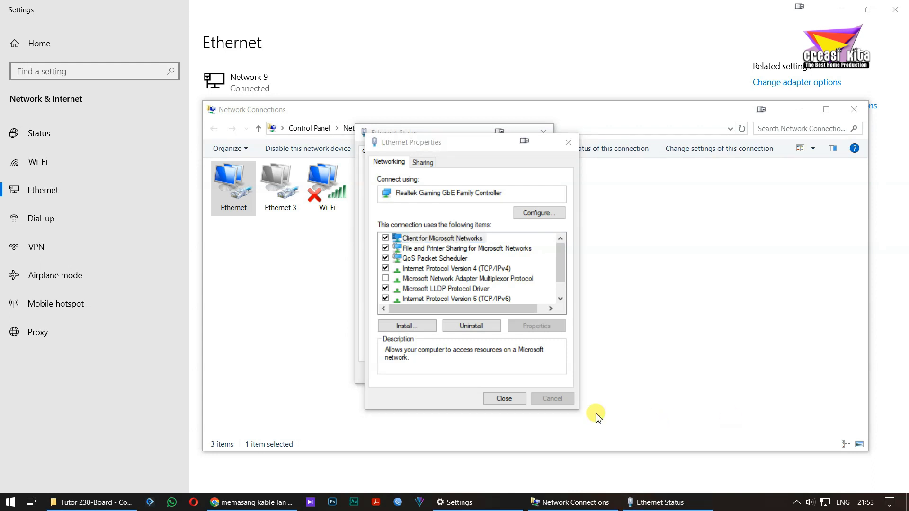
pyautogui.click(504, 399)
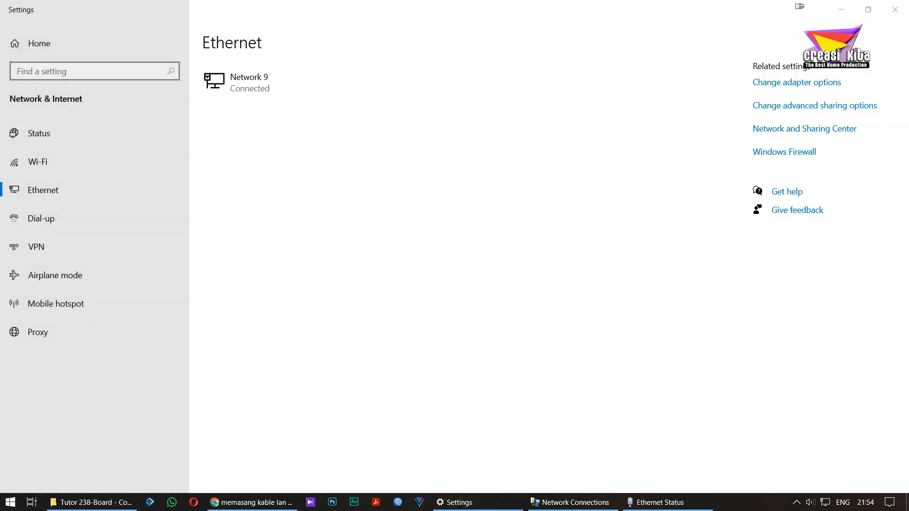
# Launch the Windows Command Prompt by running cmd
pyautogui.click(166, 466)
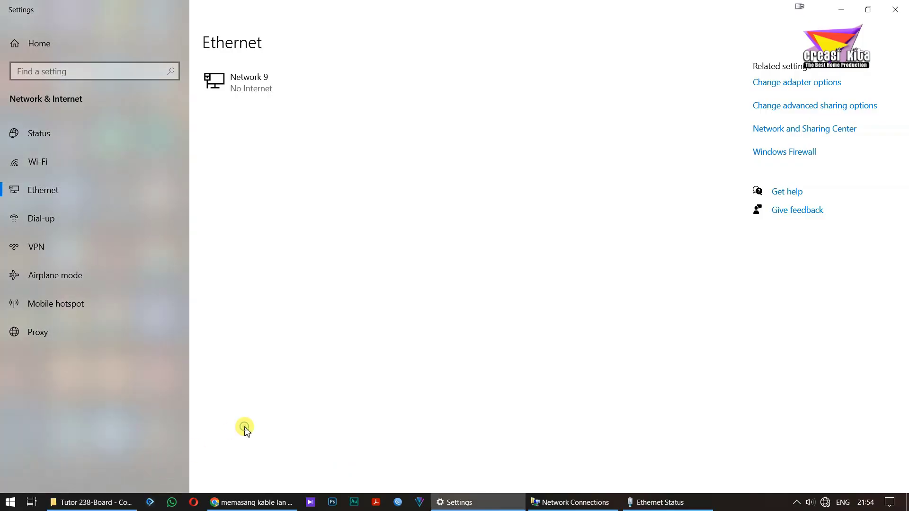
pyautogui.press('super+r')
pyautogui.write('CMD')
pyautogui.press('Return')
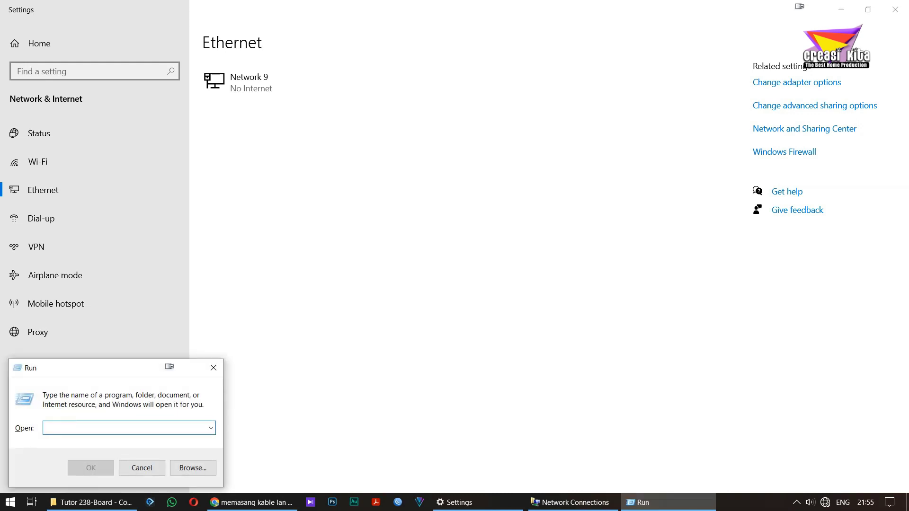
pyautogui.write('cmd')
pyautogui.press('Return')
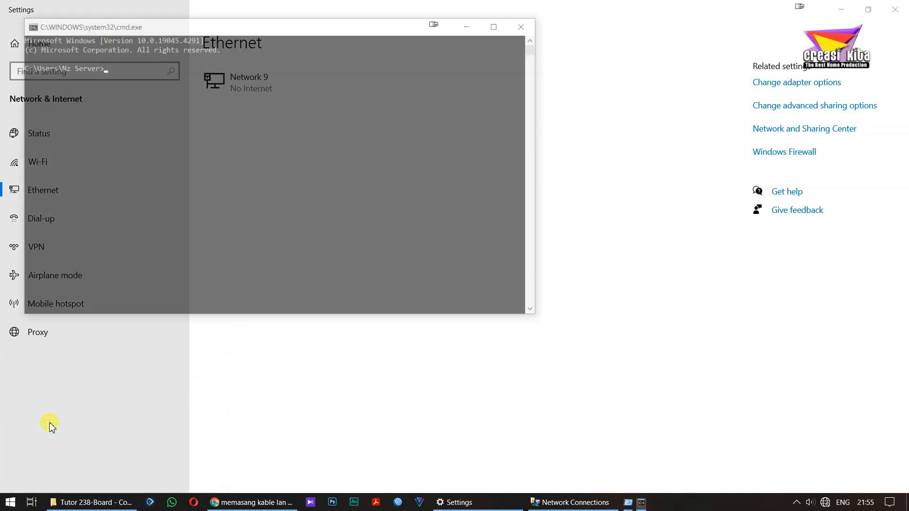
# Ping 192.168.1.3 to test the connection to the other computer
pyautogui.write('ping 192')
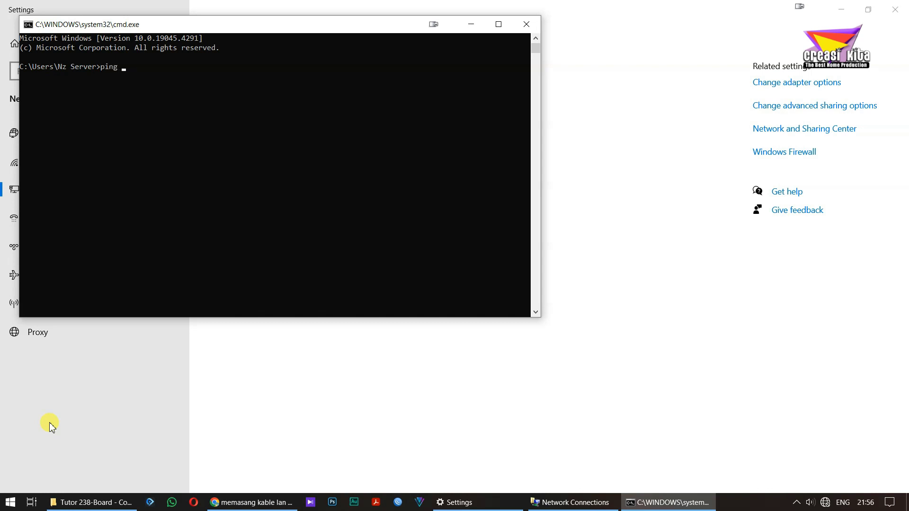
pyautogui.write('.168.1.3')
pyautogui.press('Return')
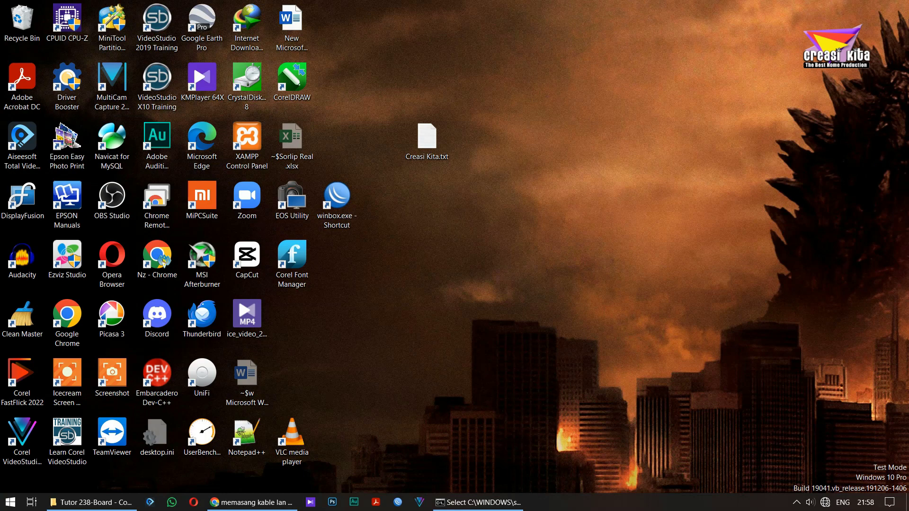
# Open the advanced sharing settings from the Ethernet page of the Network & Internet settings
pyautogui.rightClick(825, 502)
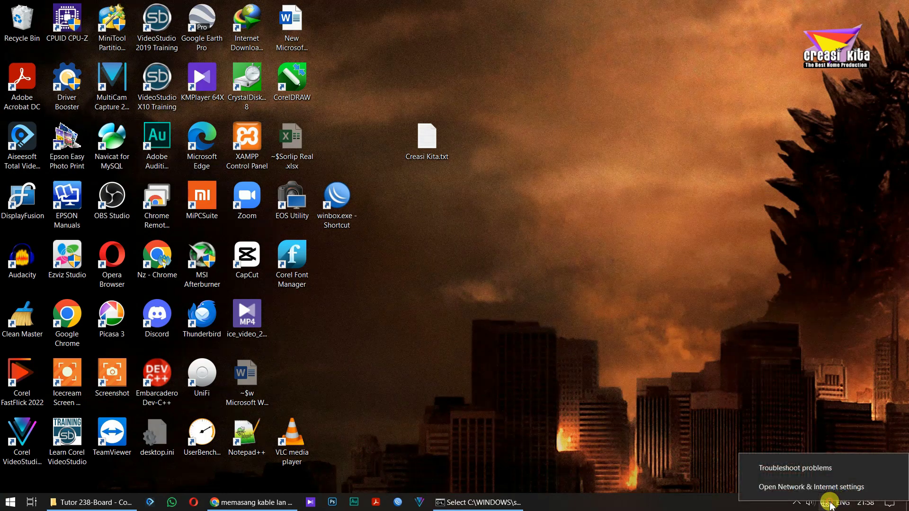
pyautogui.click(884, 485)
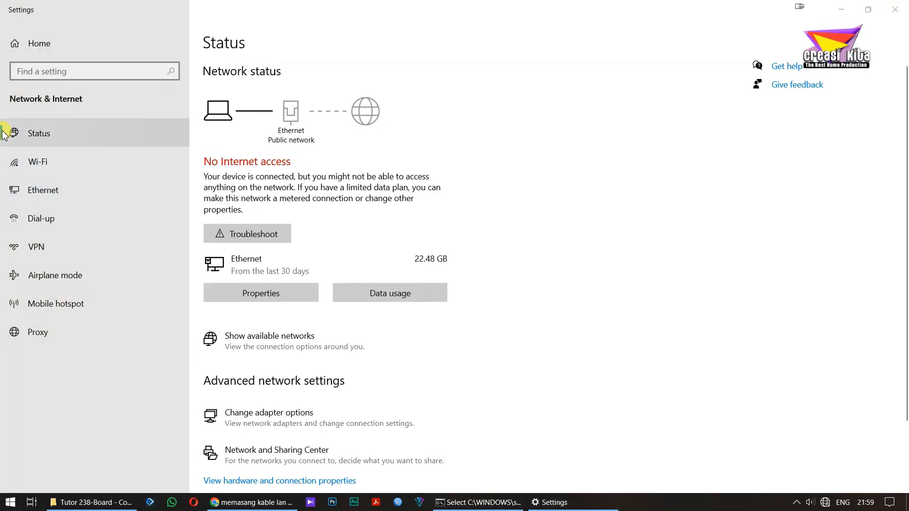
pyautogui.click(40, 190)
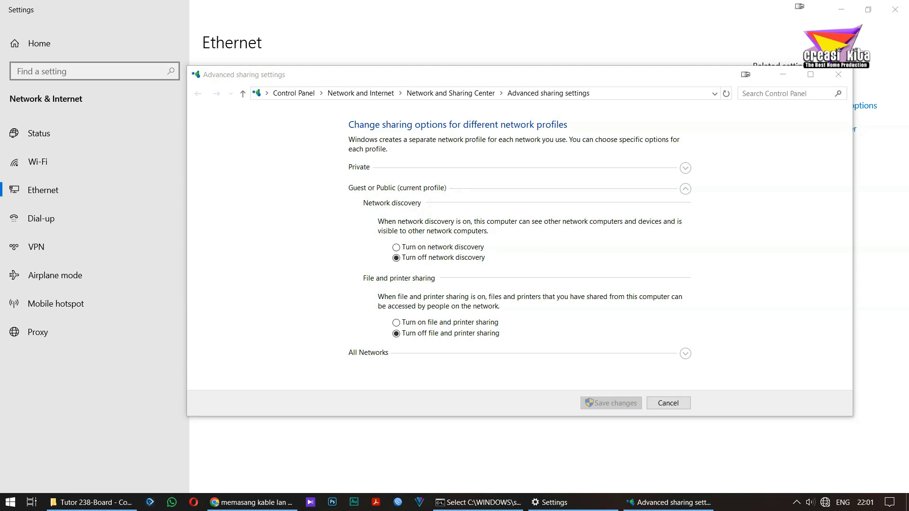
# Turn on network discovery and file and printer sharing for the Guest or Public profile
pyautogui.click(421, 247)
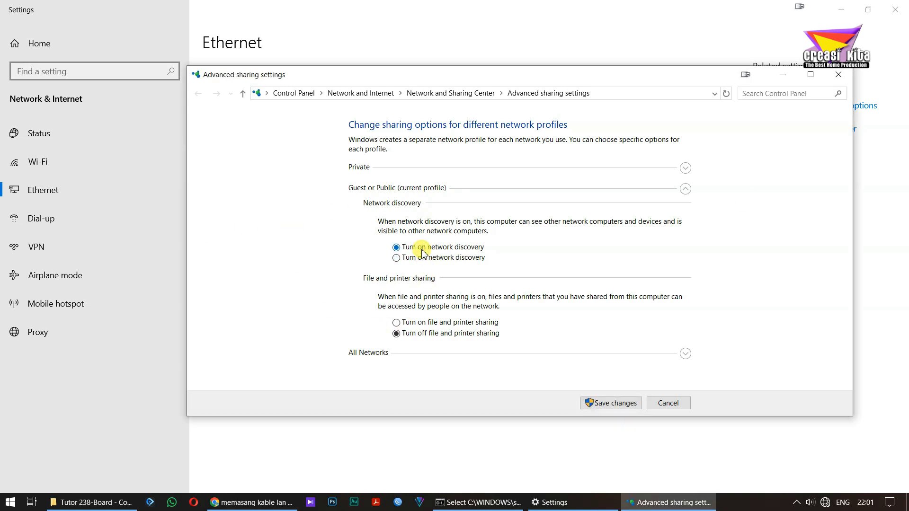
pyautogui.click(414, 322)
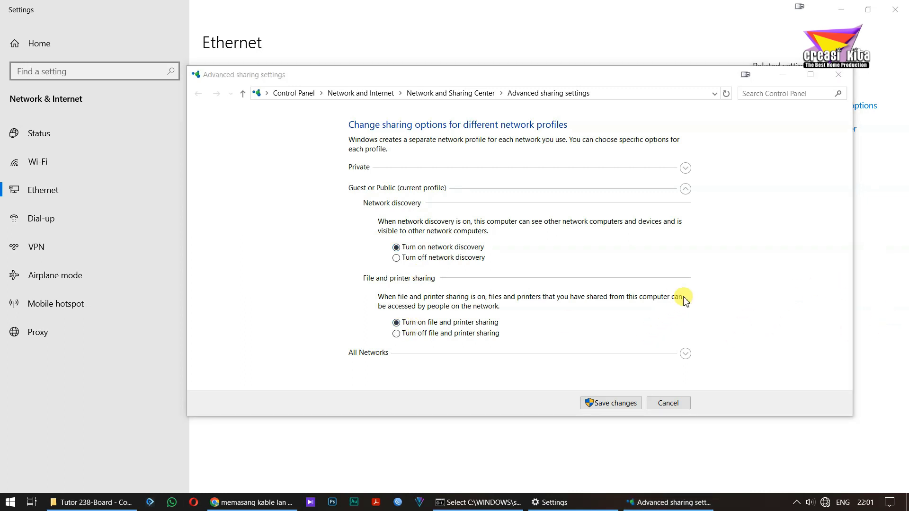
# For All Networks, turn on Public folder sharing and turn off password protected sharing, saving the changes
pyautogui.click(685, 353)
pyautogui.scroll(-5, 665, 272)
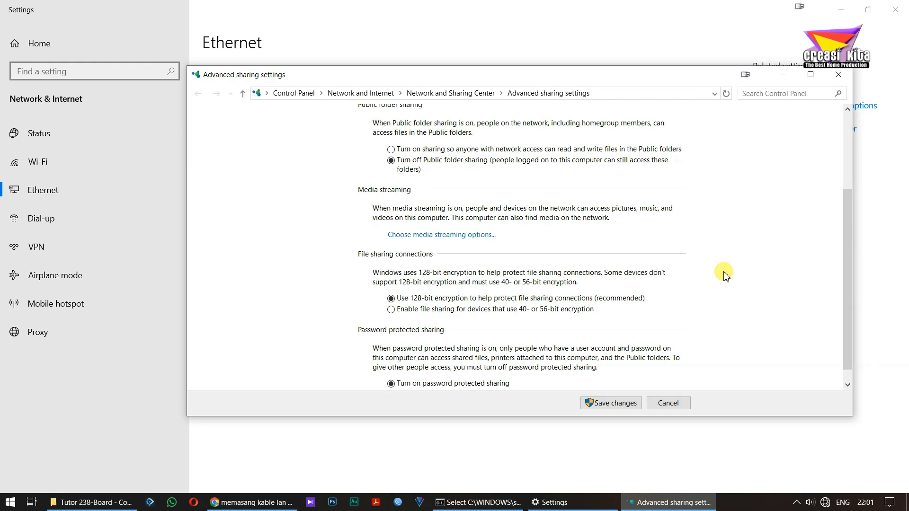
pyautogui.click(391, 133)
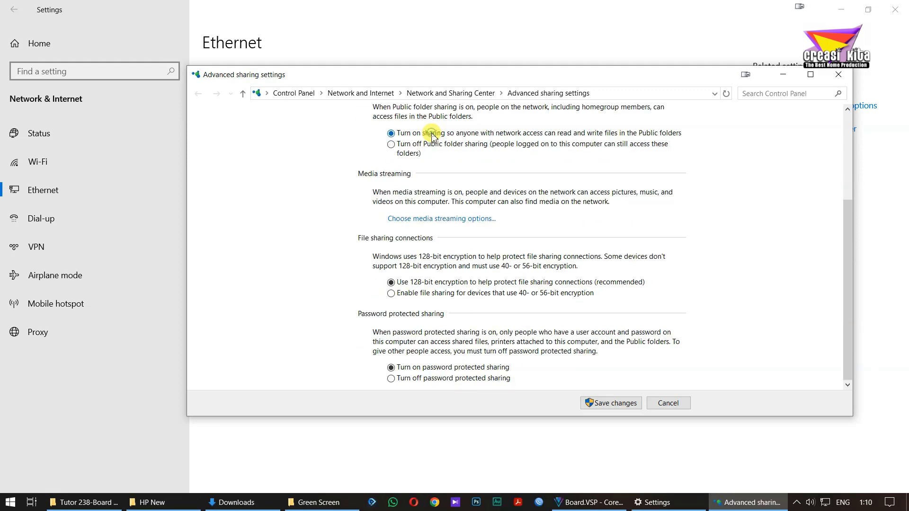
pyautogui.click(402, 382)
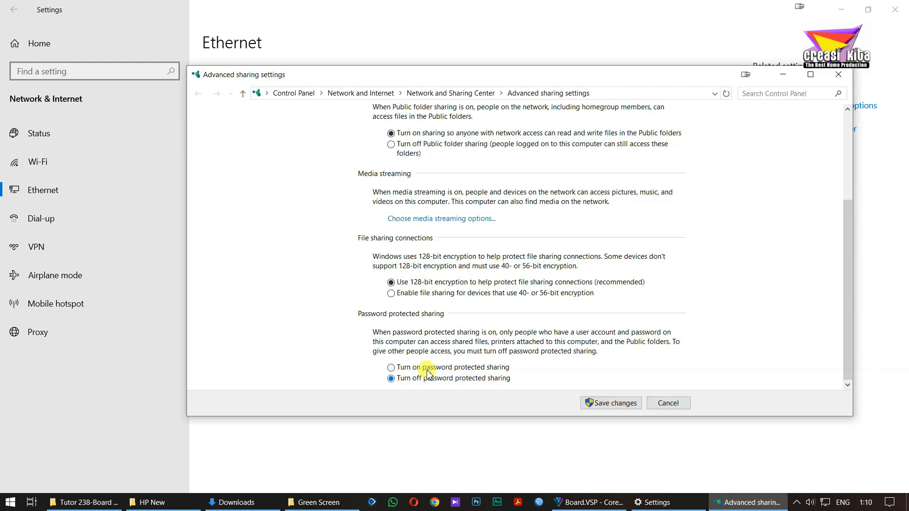
pyautogui.scroll(3, 502, 286)
pyautogui.scroll(2, 507, 284)
pyautogui.scroll(-2, 537, 294)
pyautogui.click(606, 400)
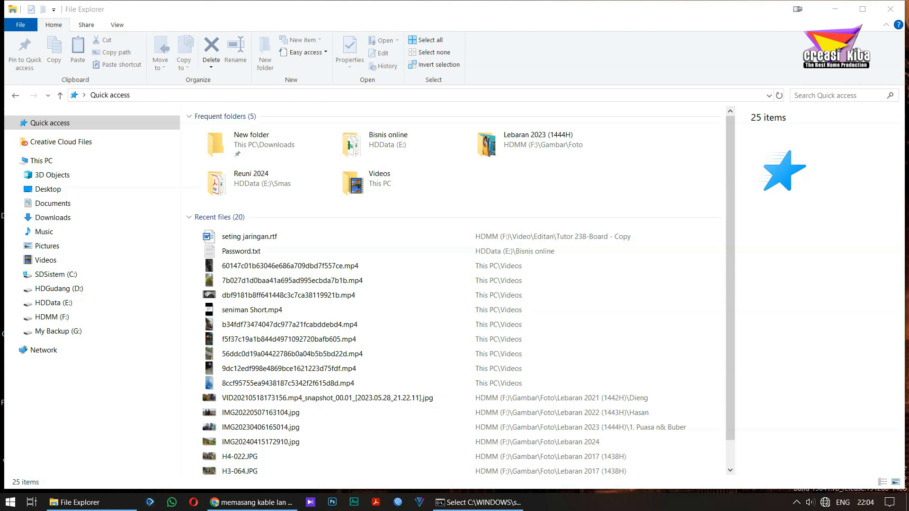
# Access the other computer from File Explorer using the network path \\192.168.1.3
pyautogui.click(229, 96)
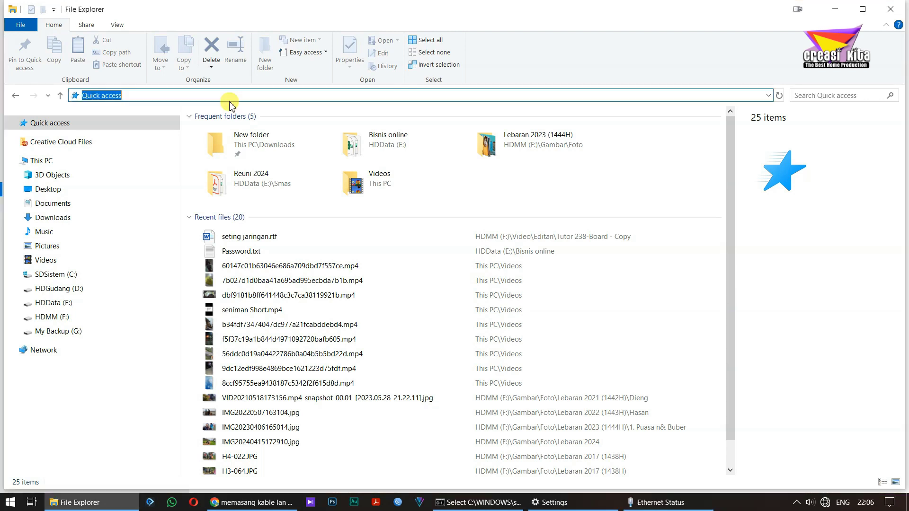
pyautogui.write('19')
pyautogui.press('BackSpace')
pyautogui.press('BackSpace')
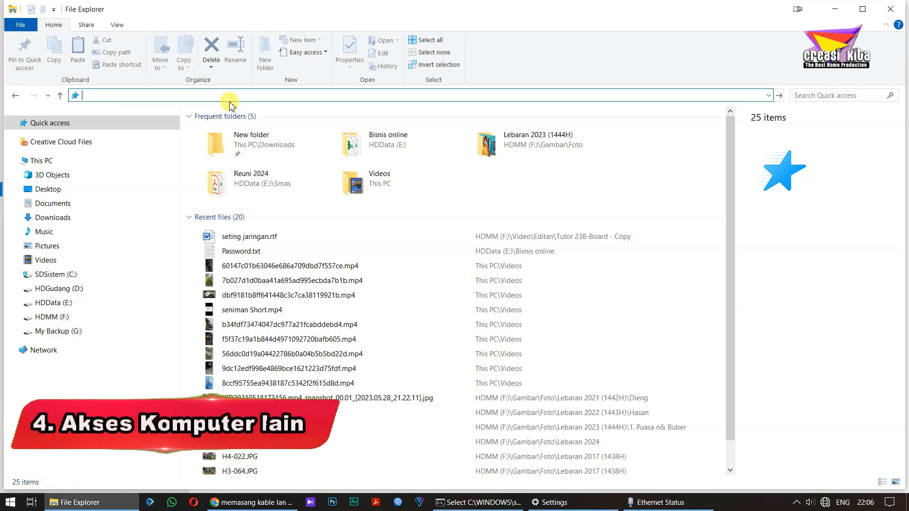
pyautogui.write('\\\\')
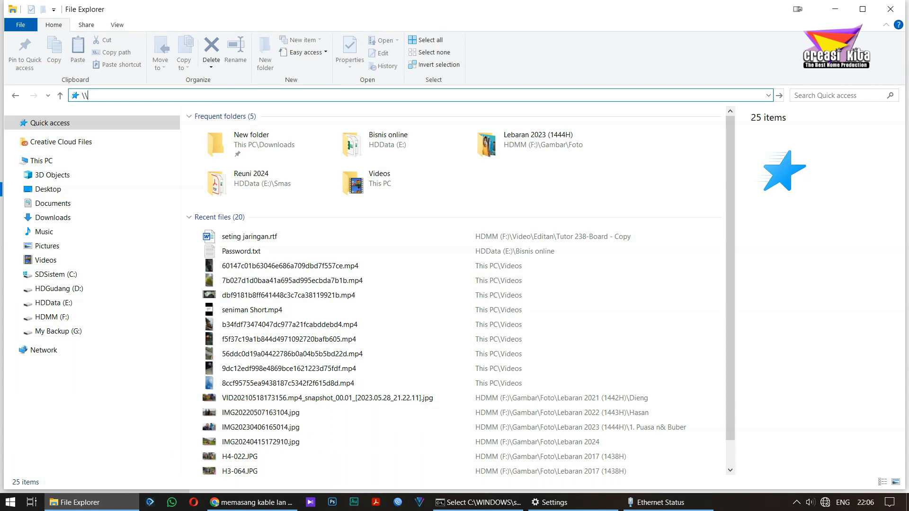
pyautogui.write('192.168.1.3')
pyautogui.press('Return')
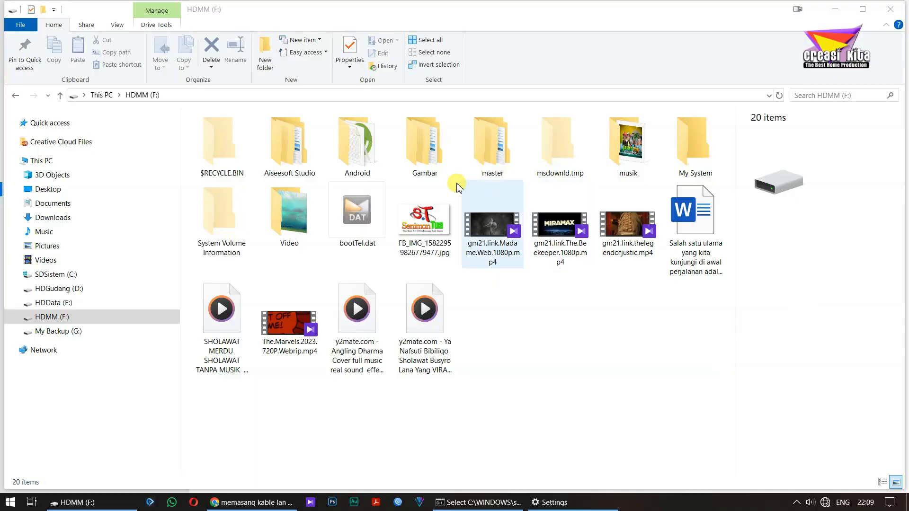
# Enable sharing of the musik folder on HDMM (F:) in its Advanced Sharing settings
pyautogui.click(628, 142)
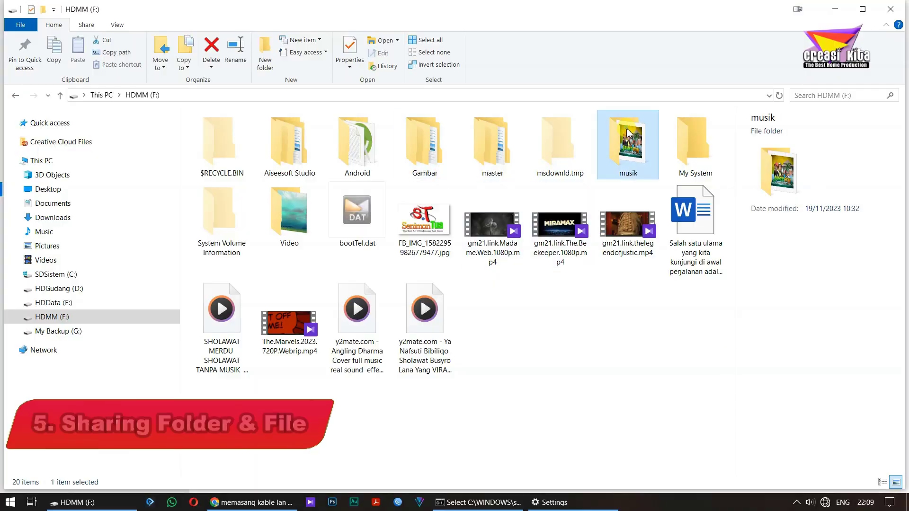
pyautogui.rightClick(629, 142)
pyautogui.click(665, 484)
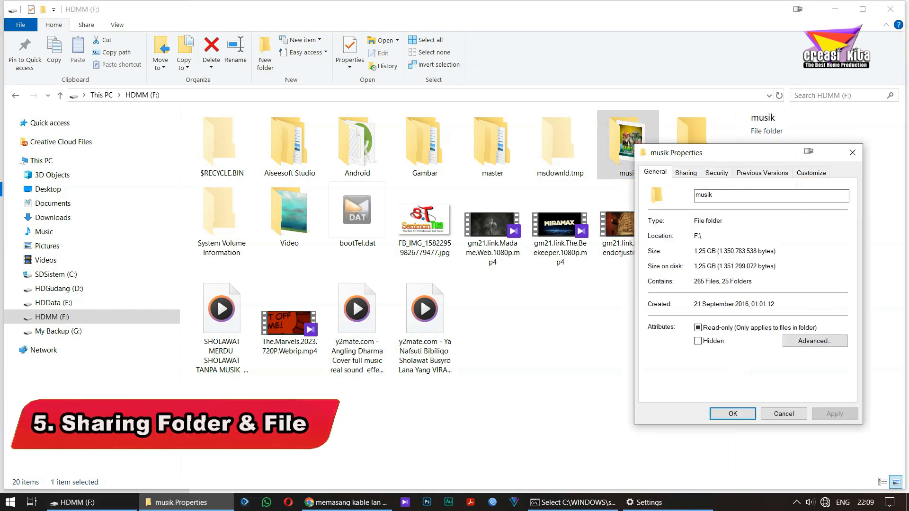
pyautogui.moveTo(712, 154); pyautogui.dragTo(609, 157)
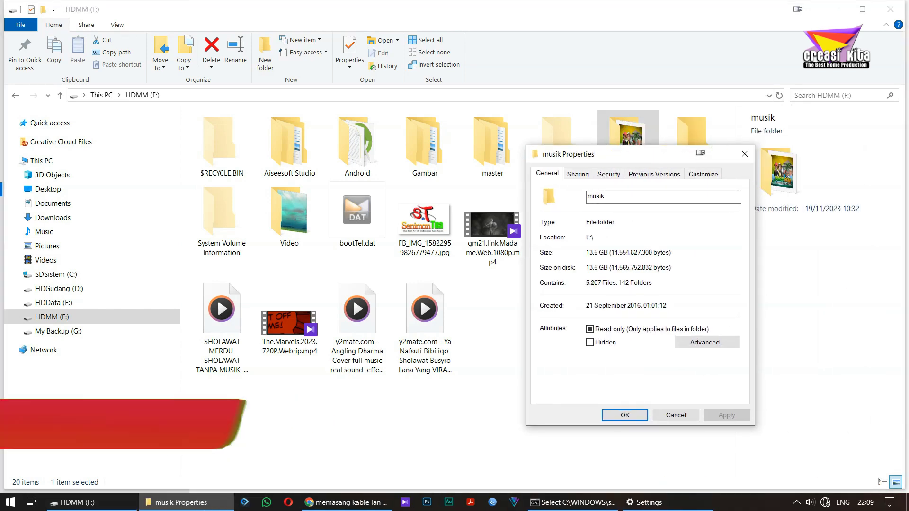
pyautogui.click(573, 179)
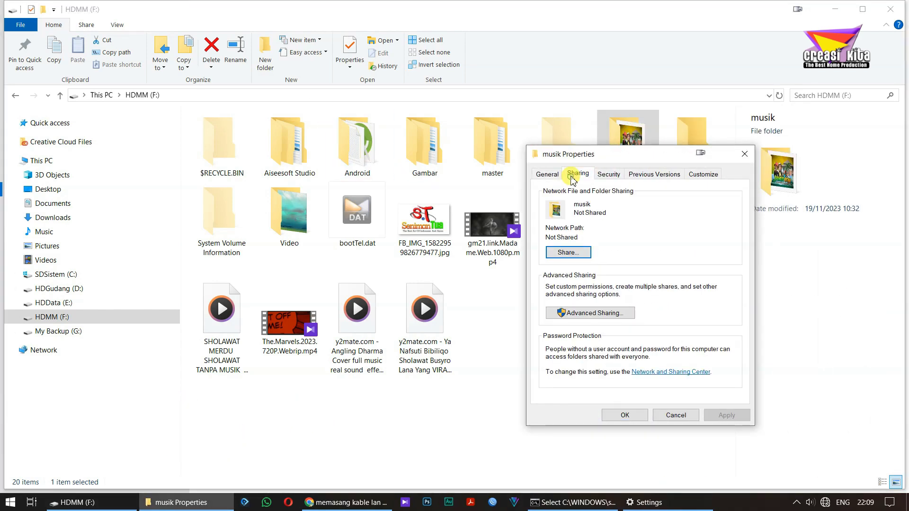
pyautogui.click(582, 313)
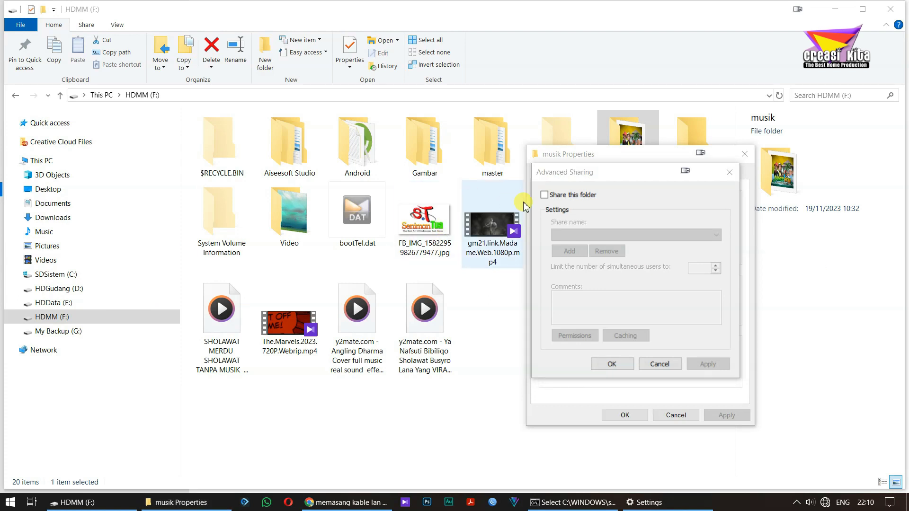
pyautogui.click(546, 196)
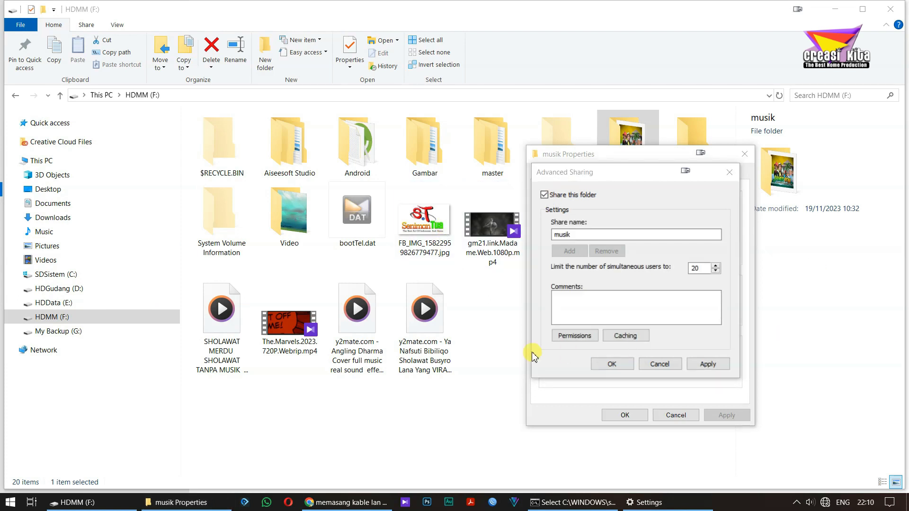
# Allow Everyone Full Control in the musik share permissions, then confirm the sharing settings and close the folder properties
pyautogui.click(574, 336)
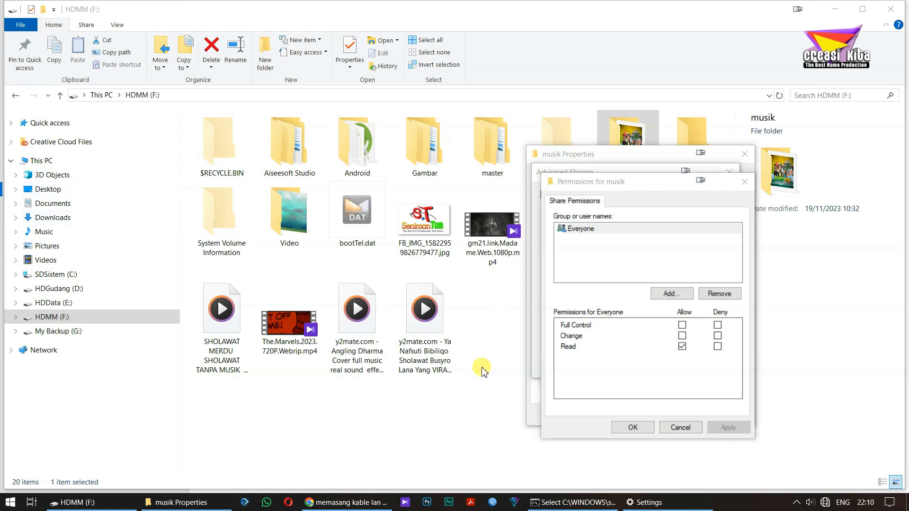
pyautogui.click(682, 325)
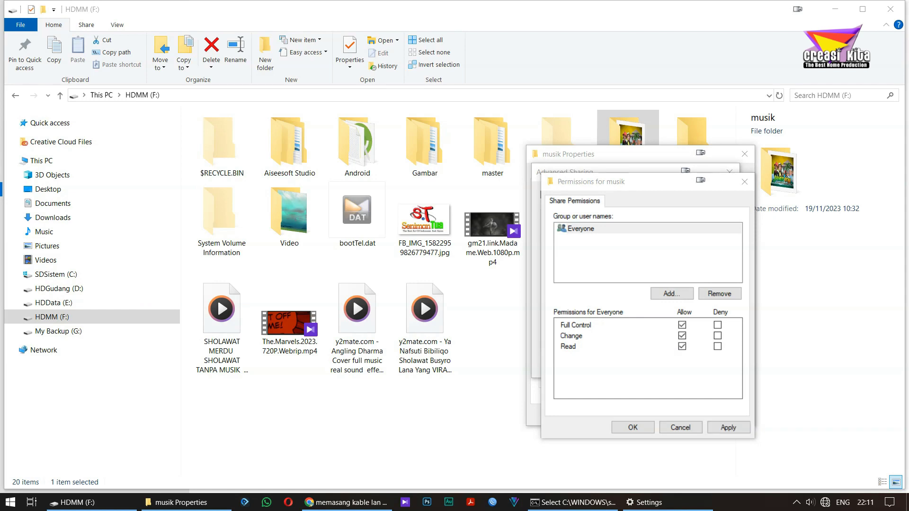
pyautogui.click(624, 426)
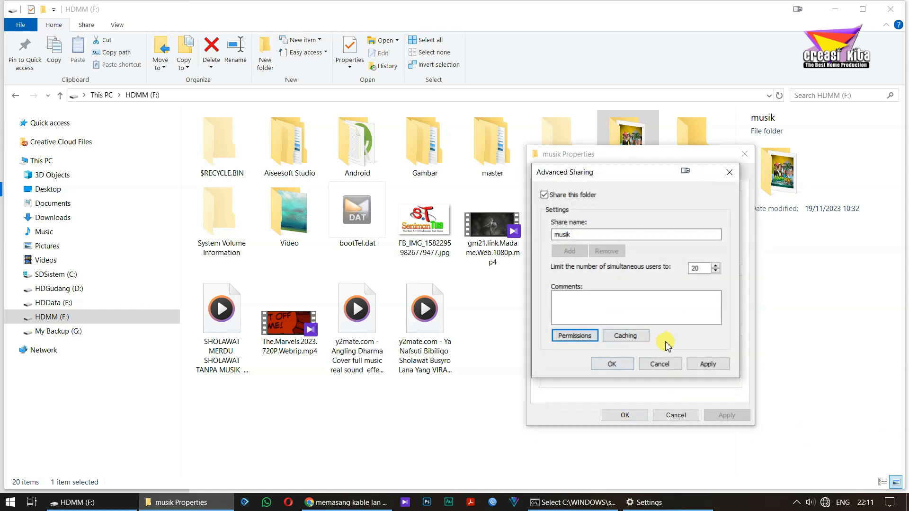
pyautogui.click(609, 365)
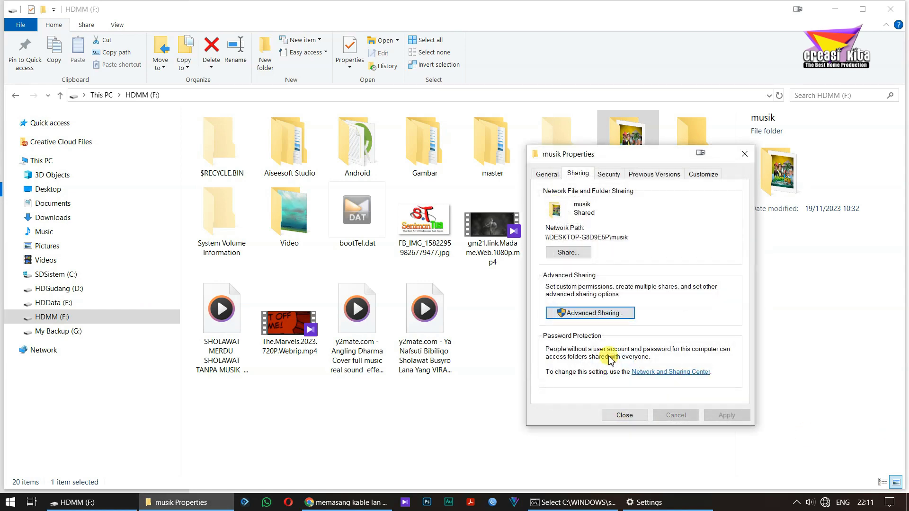
pyautogui.click(624, 415)
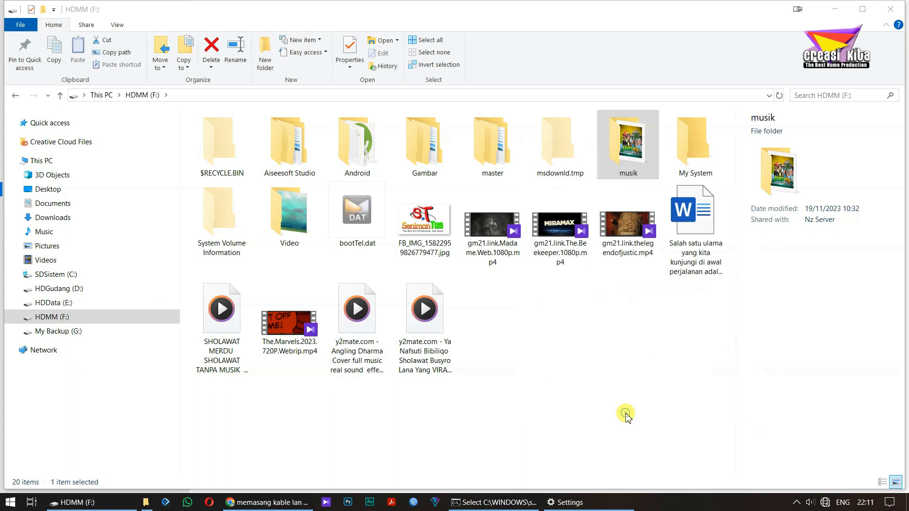
# Go to \\192.168.1.3 and look through the shared musik folder, then return to the computer's list of shares
pyautogui.click(205, 95)
pyautogui.write('\\192.168.1.3')
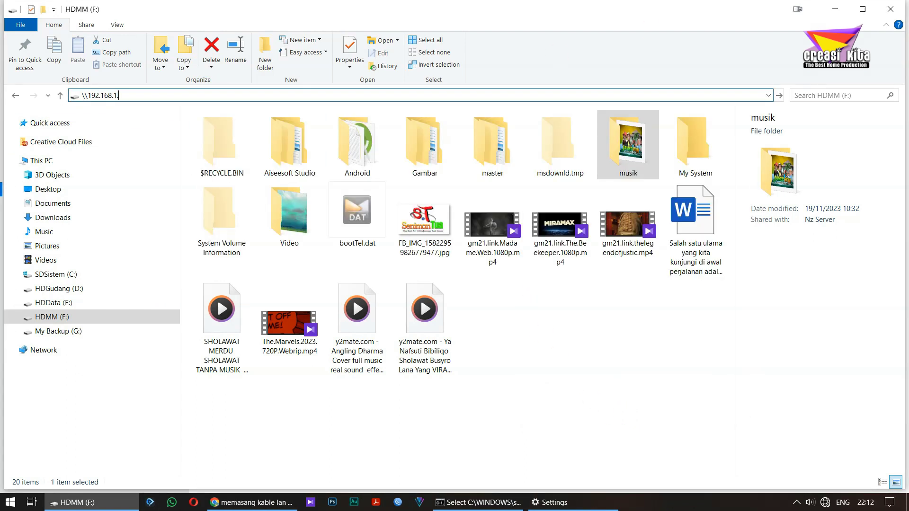
pyautogui.press('Return')
pyautogui.click(221, 168)
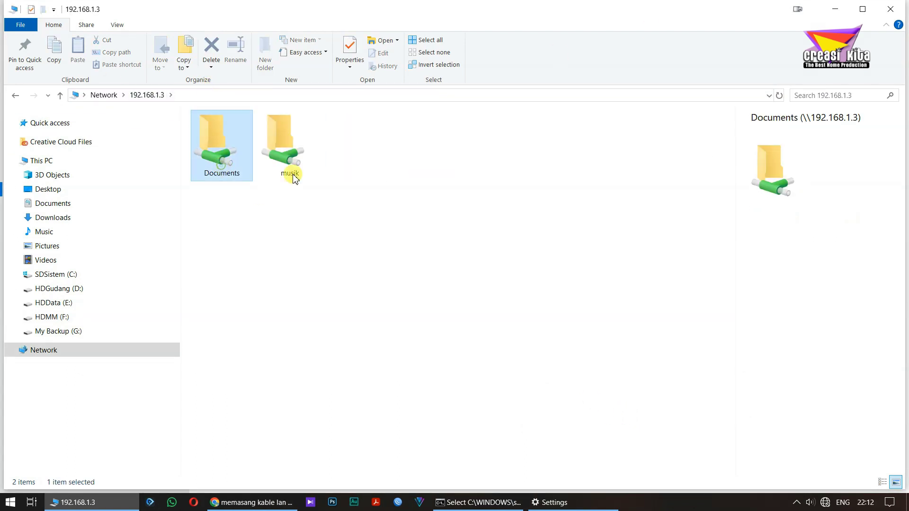
pyautogui.click(310, 148)
pyautogui.doubleClick(313, 144)
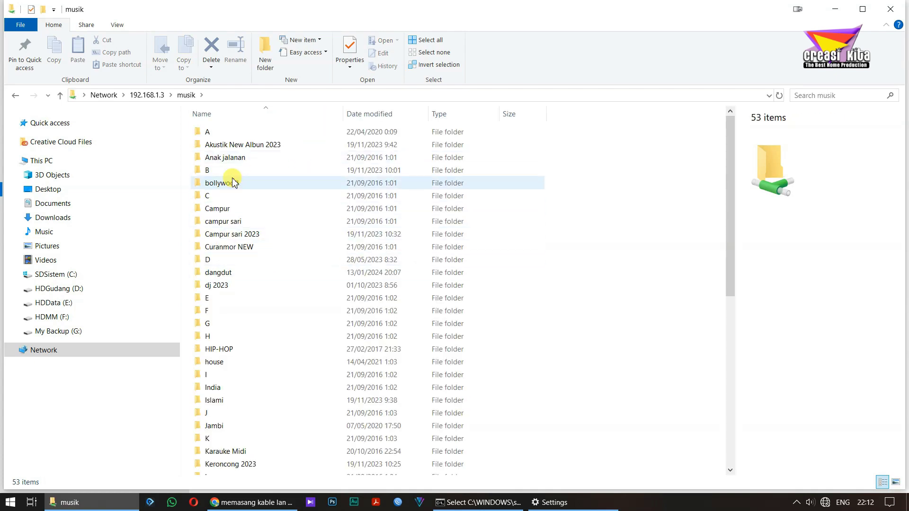
pyautogui.click(150, 94)
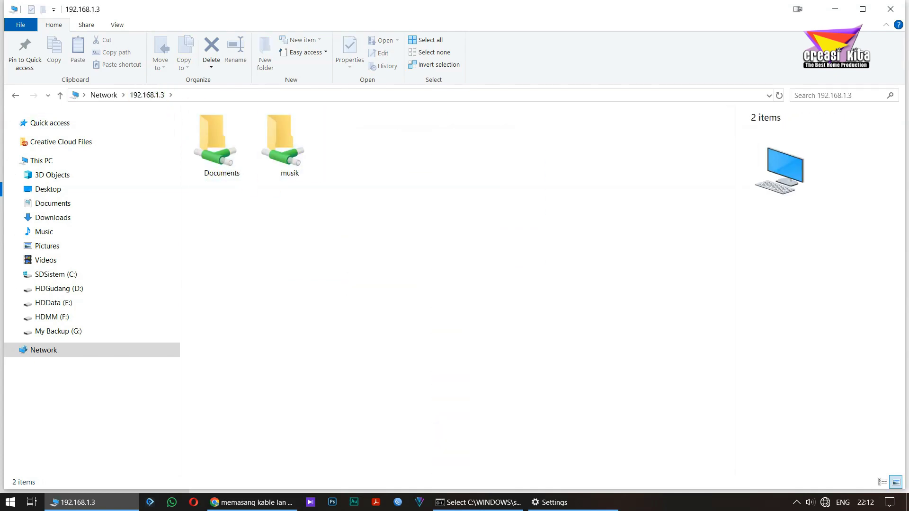